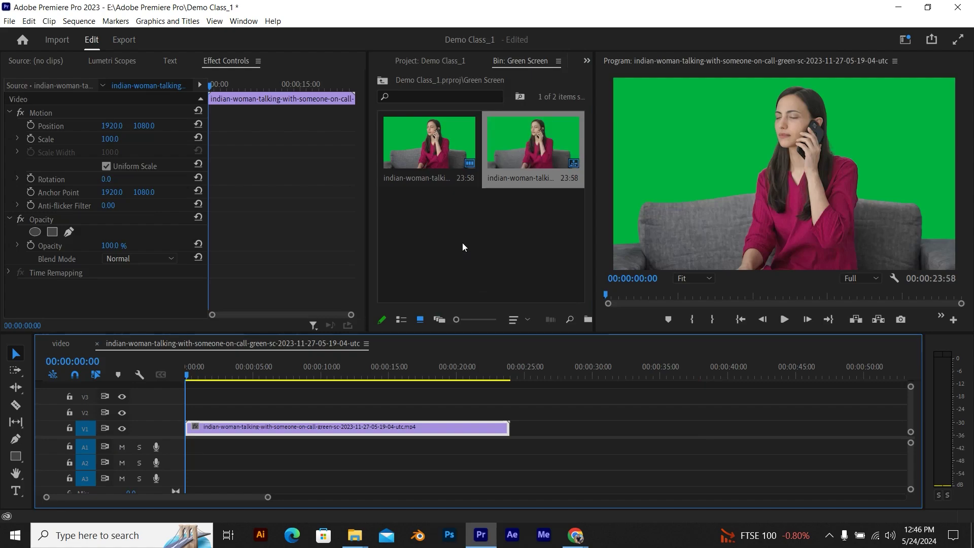
# - Enlarge the upper workspace panels and increase the height of video track V1
pyautogui.click(446, 282)
pyautogui.moveTo(367, 335); pyautogui.dragTo(367, 346)
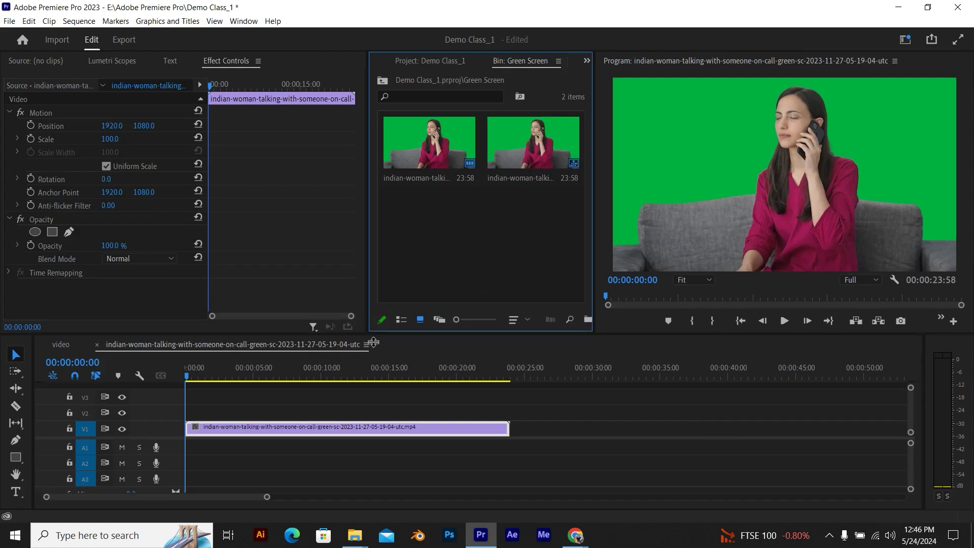
pyautogui.moveTo(182, 415); pyautogui.dragTo(181, 414)
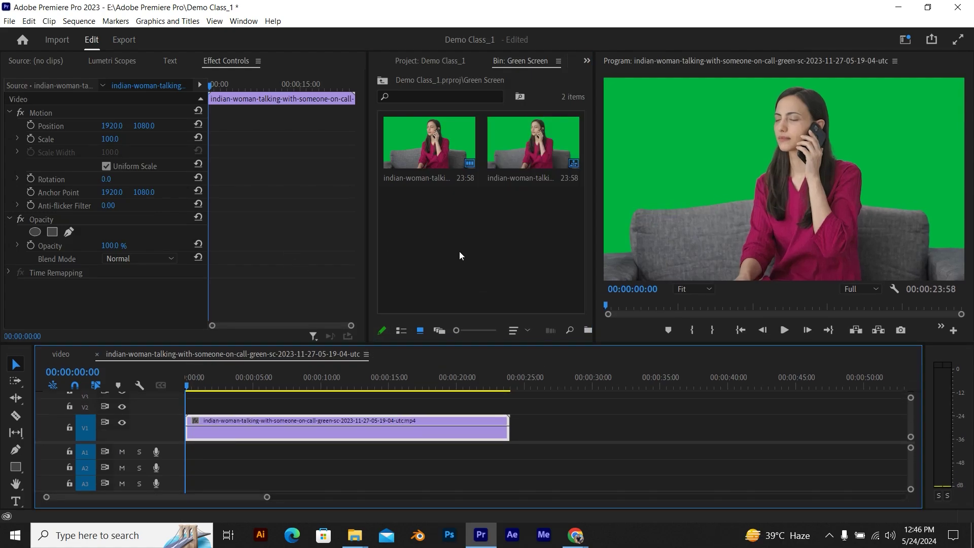
pyautogui.click(298, 274)
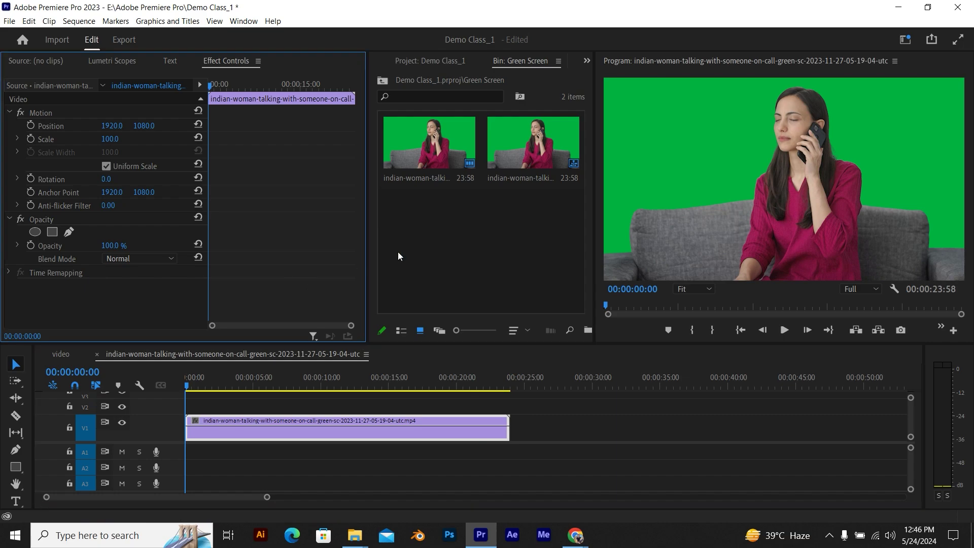
pyautogui.click(510, 218)
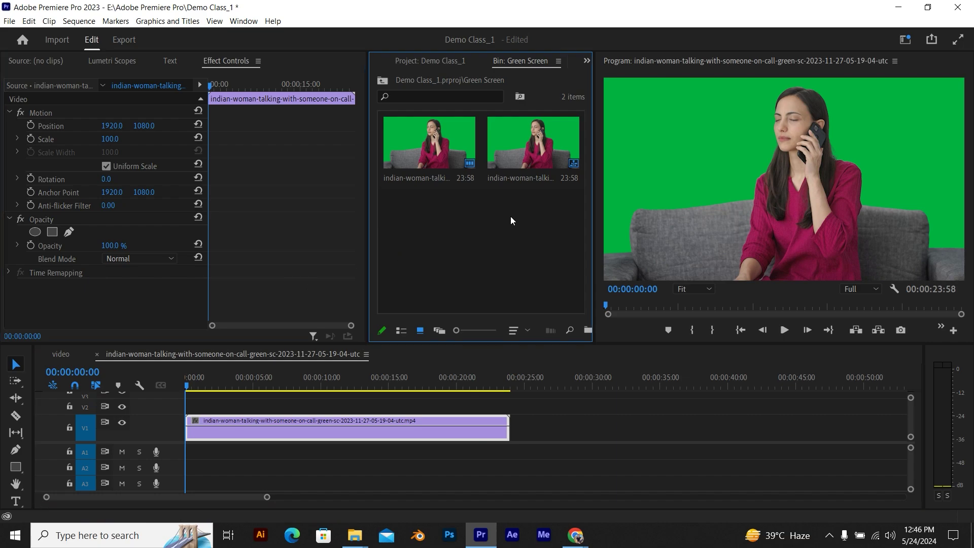
pyautogui.click(693, 219)
pyautogui.click(935, 420)
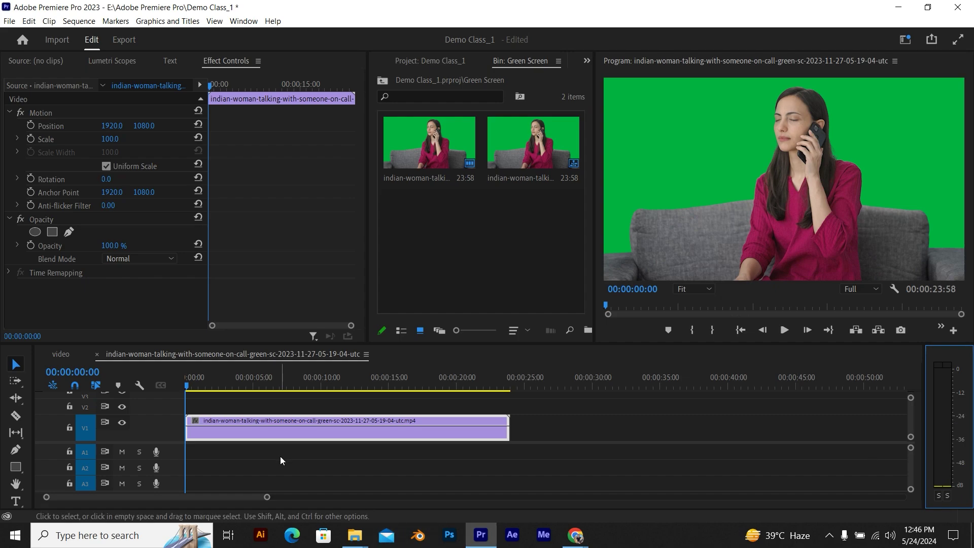
pyautogui.click(414, 437)
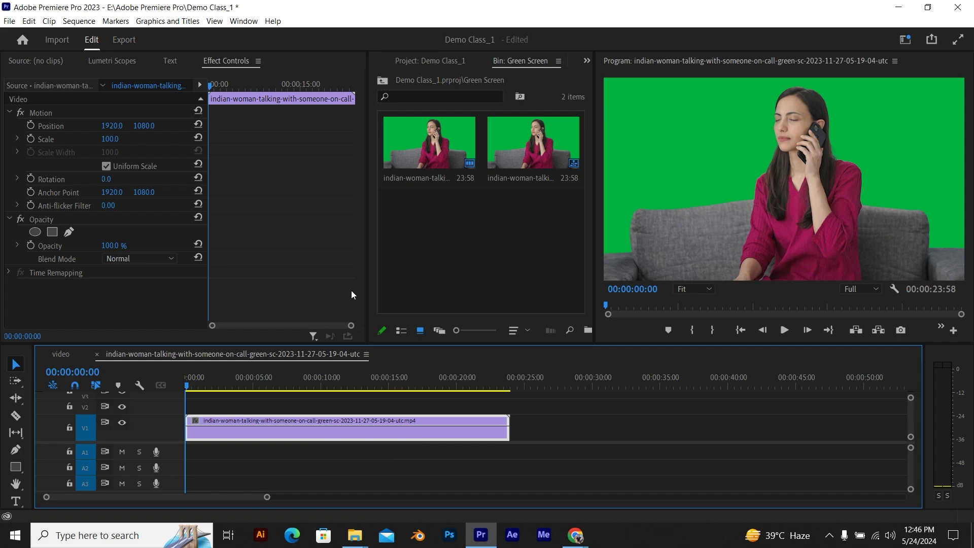
pyautogui.click(445, 242)
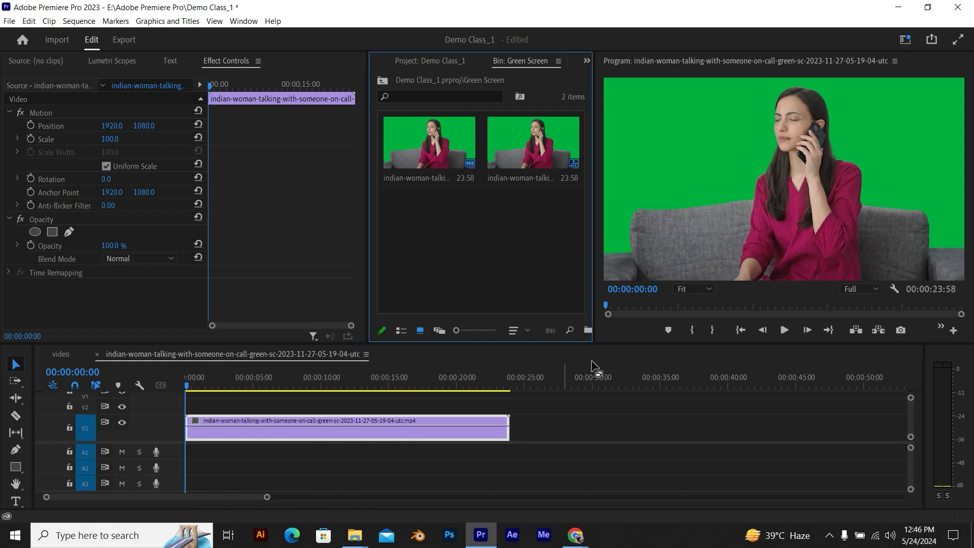
# - Play the green-screen sequence from the start and stop playback at 00:00:07:17
pyautogui.click(785, 330)
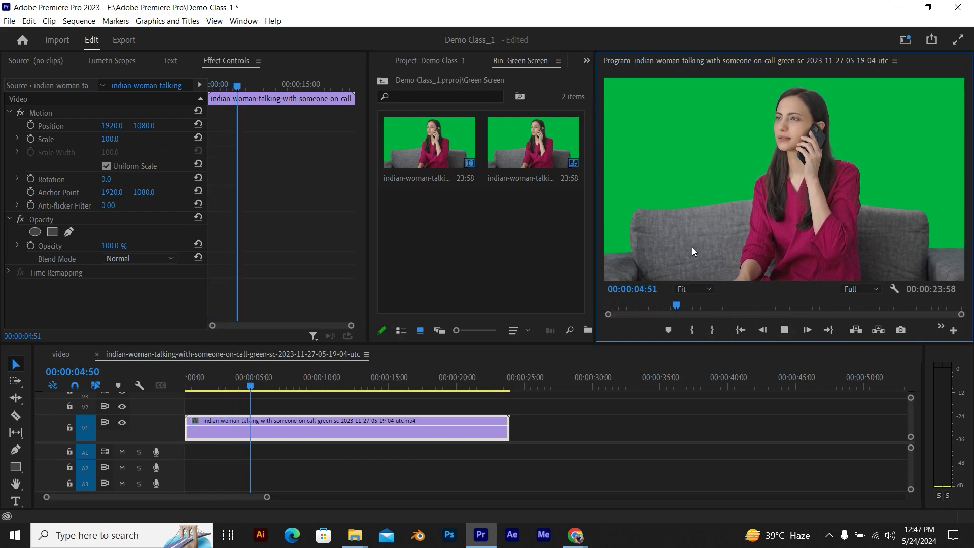
pyautogui.click(785, 330)
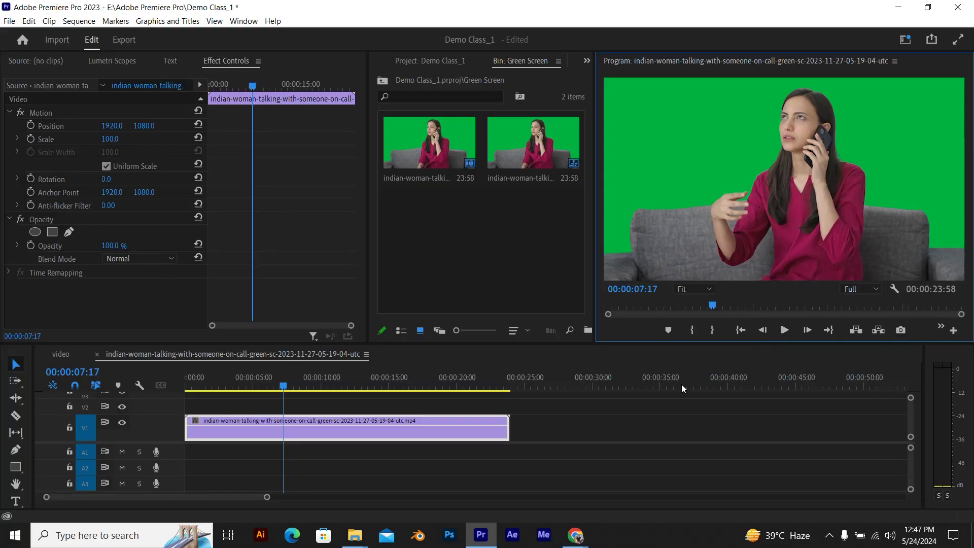
pyautogui.click(584, 406)
pyautogui.click(460, 437)
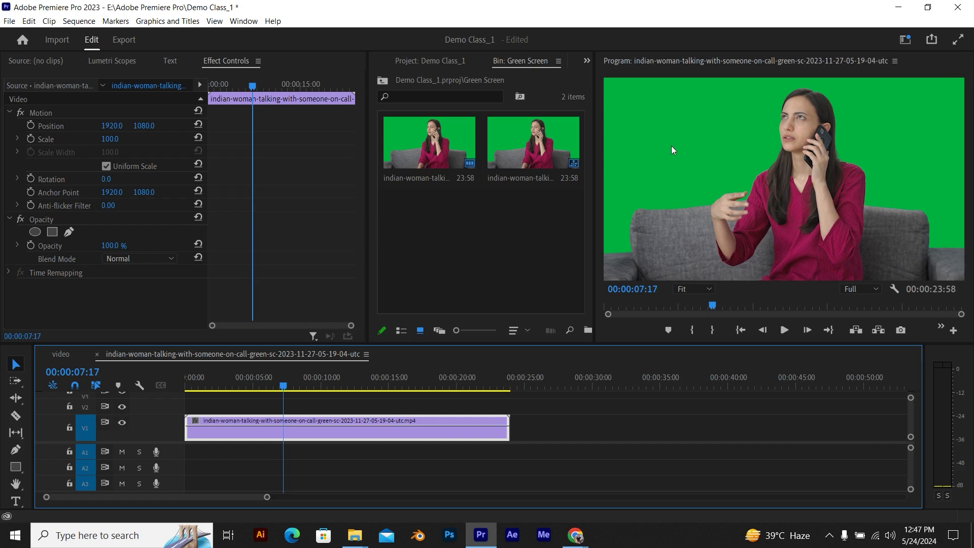
pyautogui.click(703, 165)
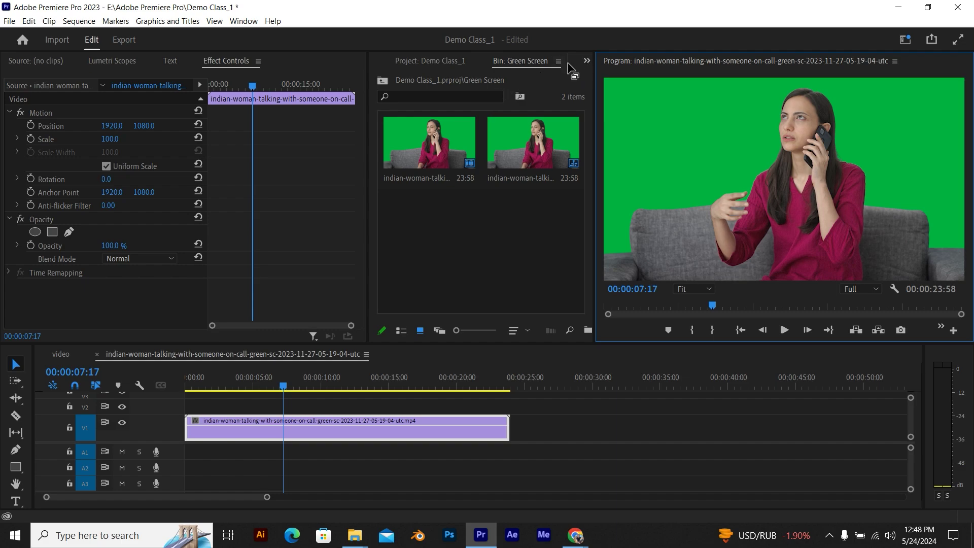
# - Search the effects library for "ultra"
pyautogui.click(586, 61)
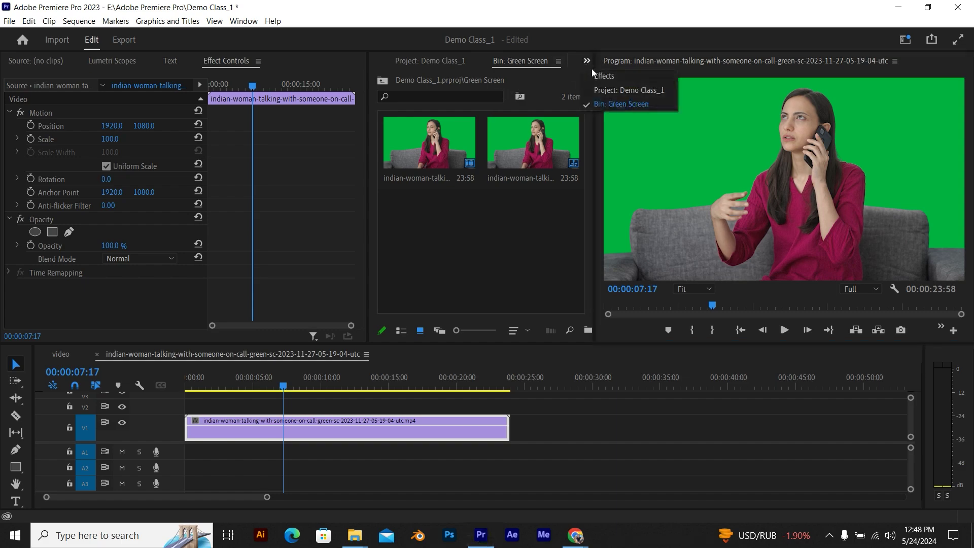
pyautogui.click(592, 73)
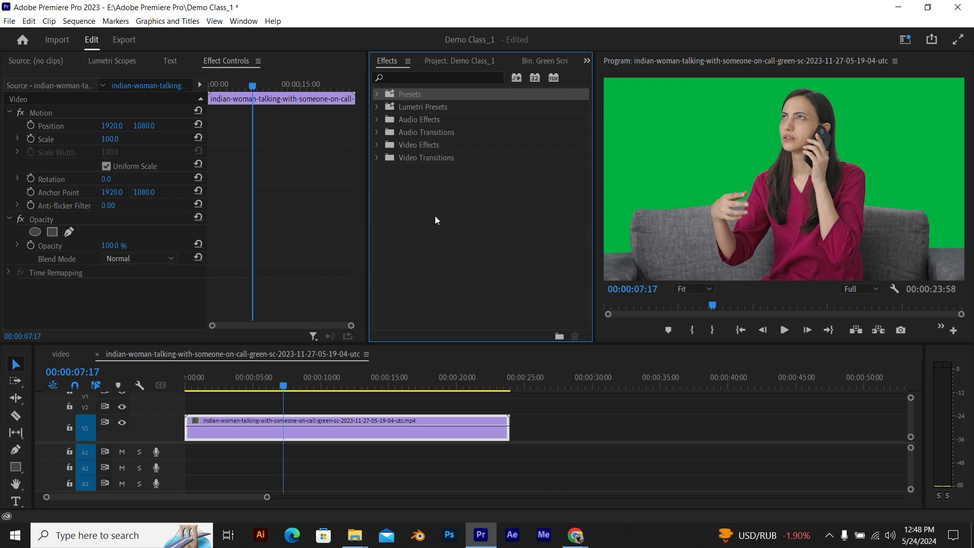
pyautogui.click(439, 78)
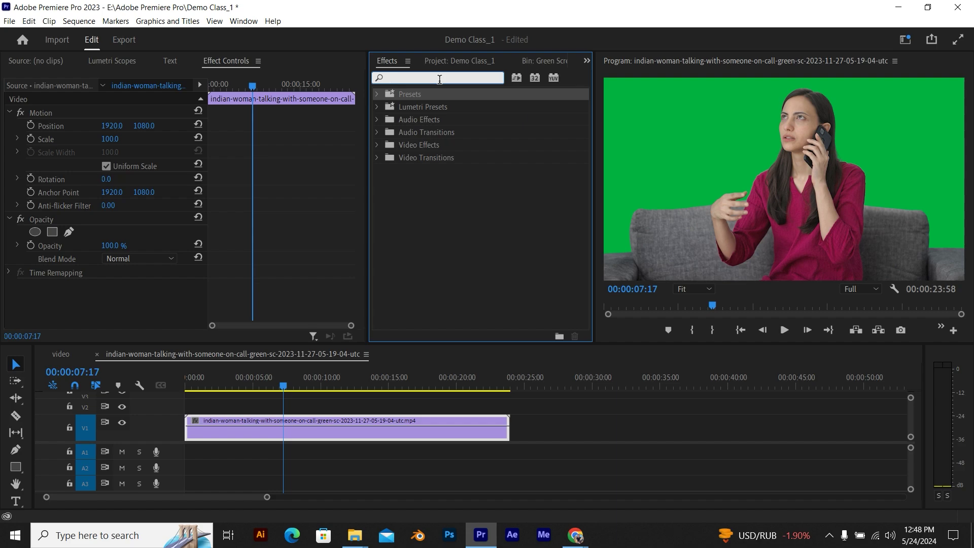
pyautogui.write('ultr')
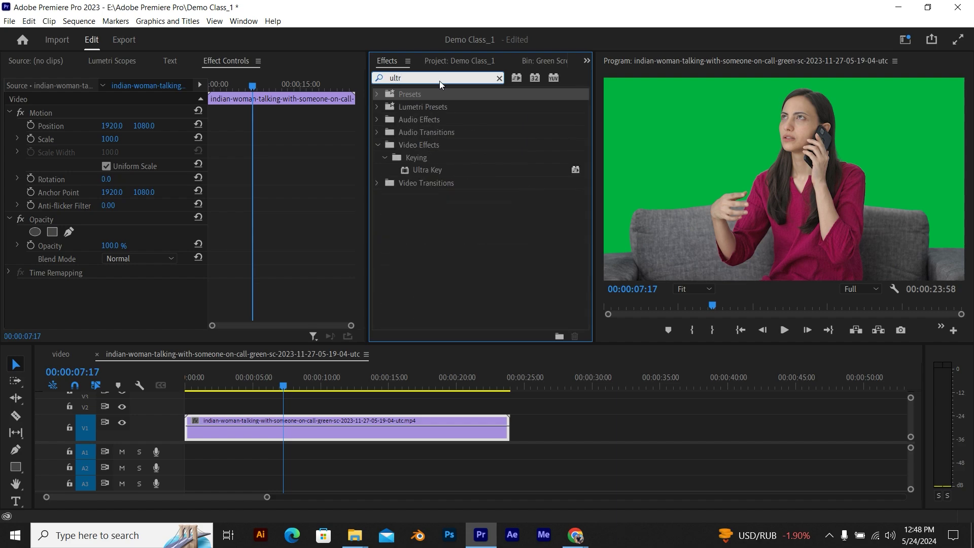
pyautogui.write('a')
# - Apply the Ultra Key effect from the Keying video effects to the green-screen clip on V1
pyautogui.click(424, 171)
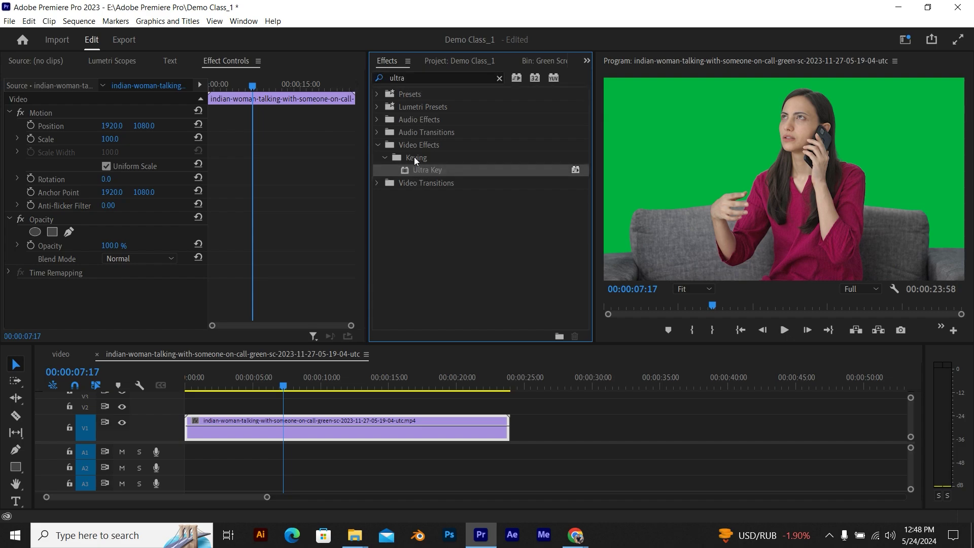
pyautogui.click(419, 146)
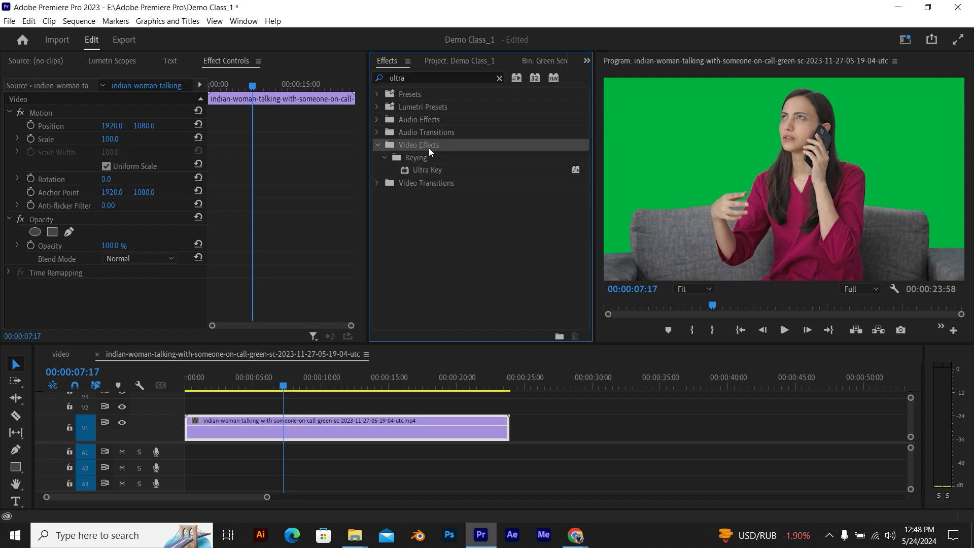
pyautogui.click(428, 157)
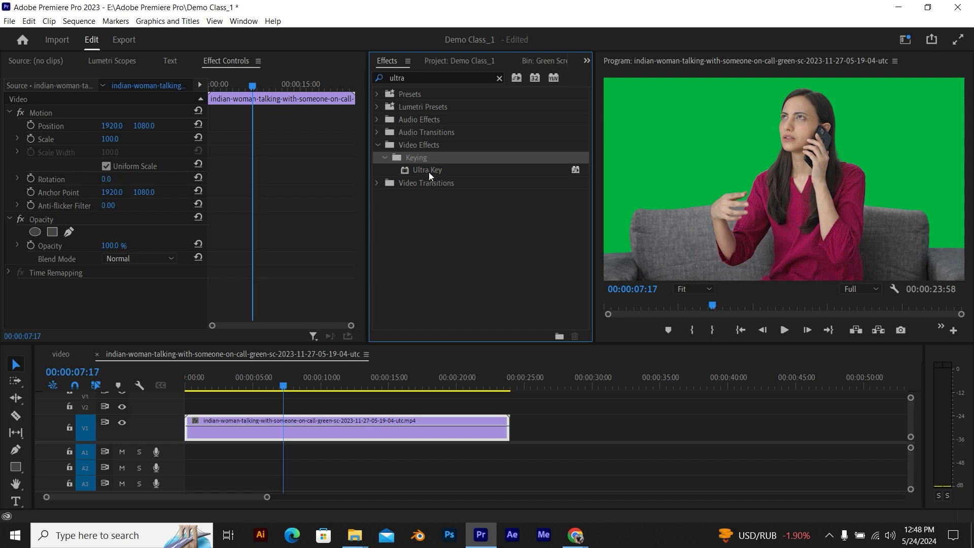
pyautogui.click(428, 172)
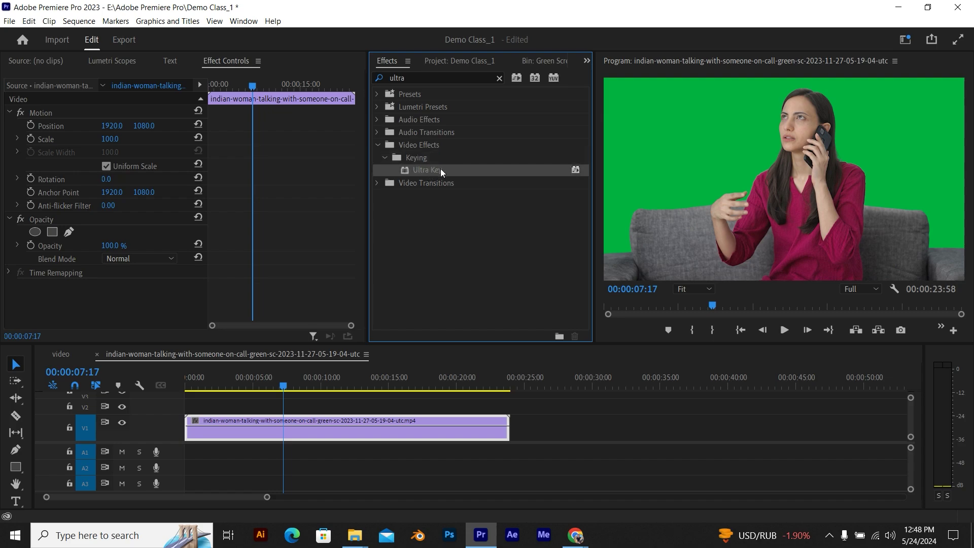
pyautogui.moveTo(436, 170); pyautogui.dragTo(330, 425)
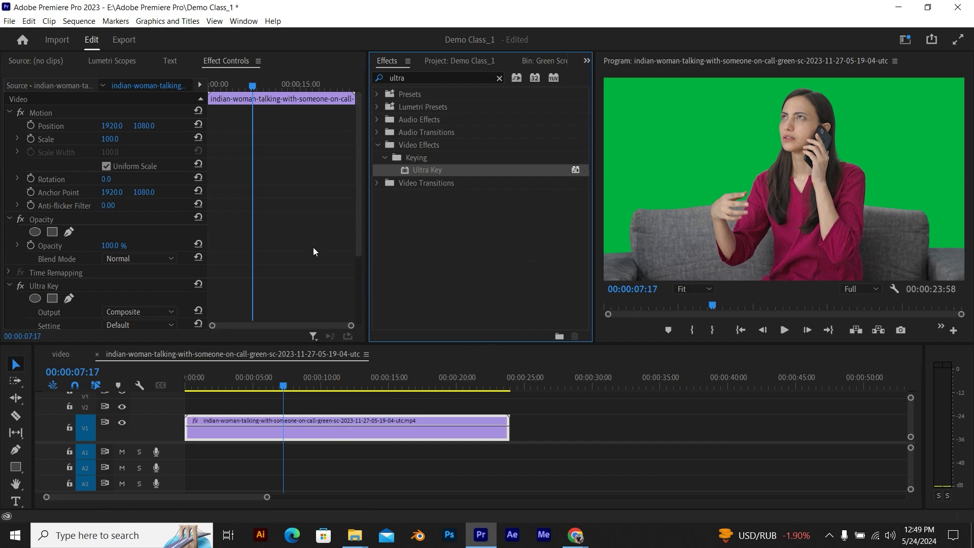
# - Set the Ultra Key's Key Color by sampling the green background behind the woman in the program preview
pyautogui.scroll(-1, 302, 268)
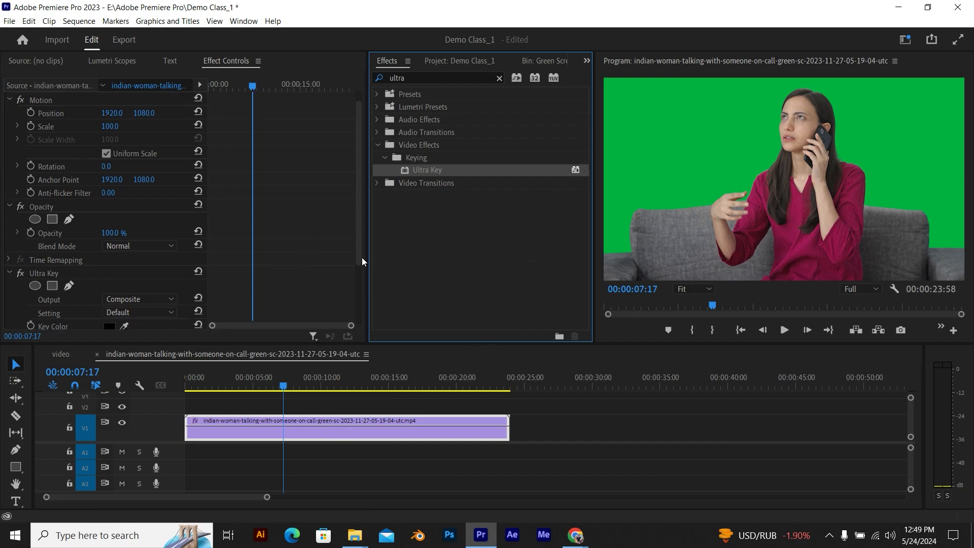
pyautogui.scroll(1, 287, 252)
pyautogui.scroll(-1, 294, 249)
pyautogui.scroll(-2, 290, 218)
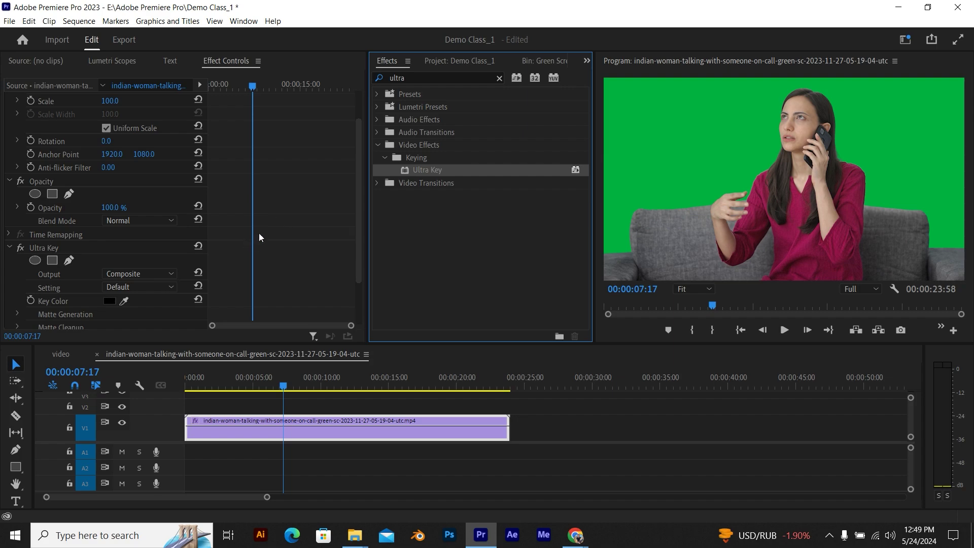
pyautogui.scroll(-5, 273, 233)
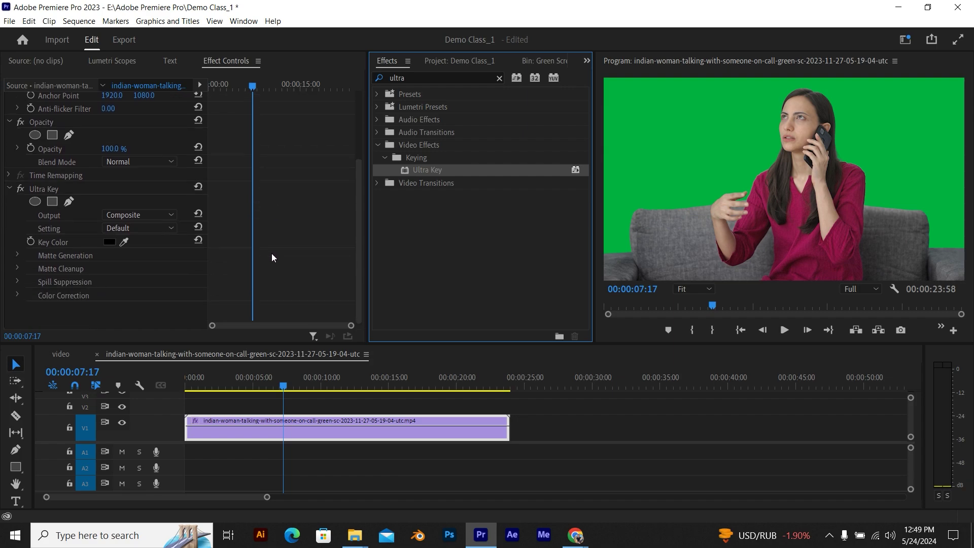
pyautogui.click(48, 191)
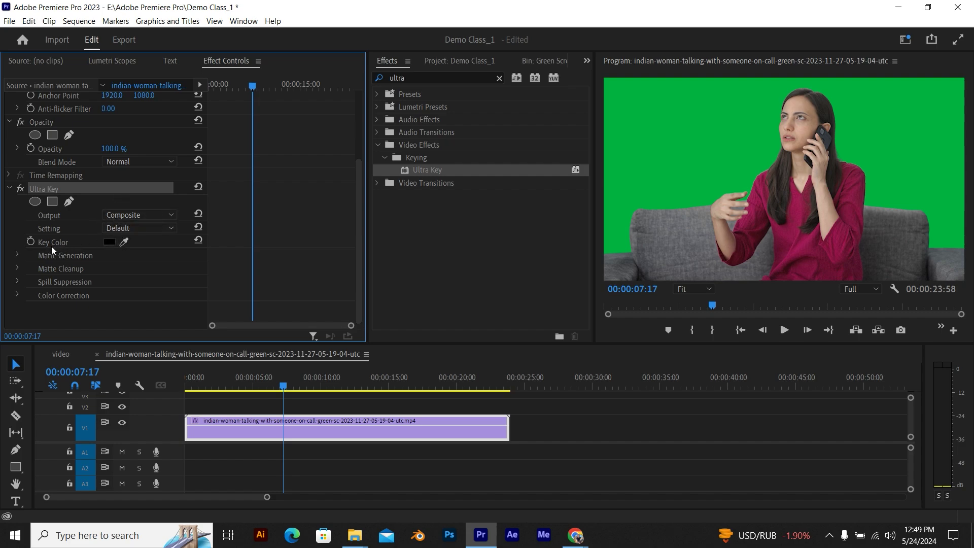
pyautogui.click(123, 243)
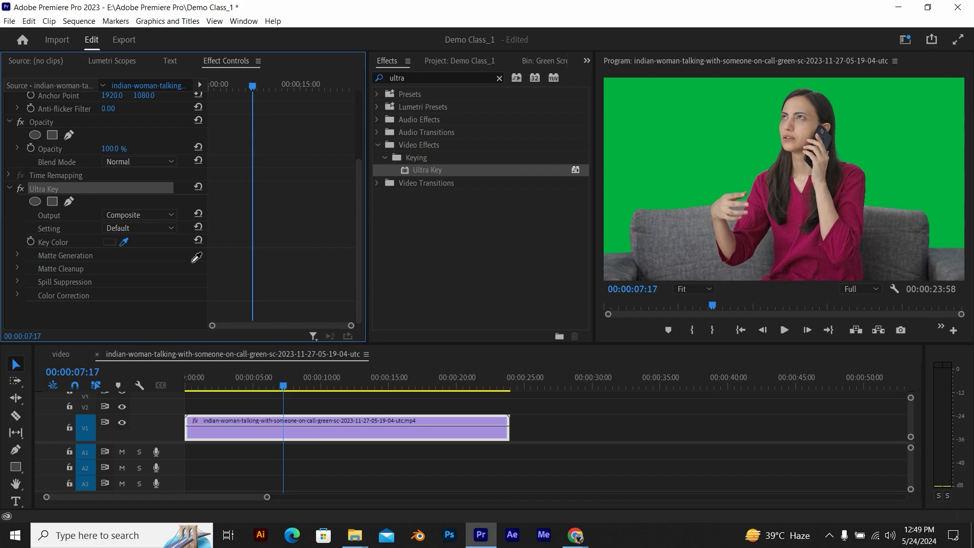
pyautogui.click(624, 248)
pyautogui.click(702, 132)
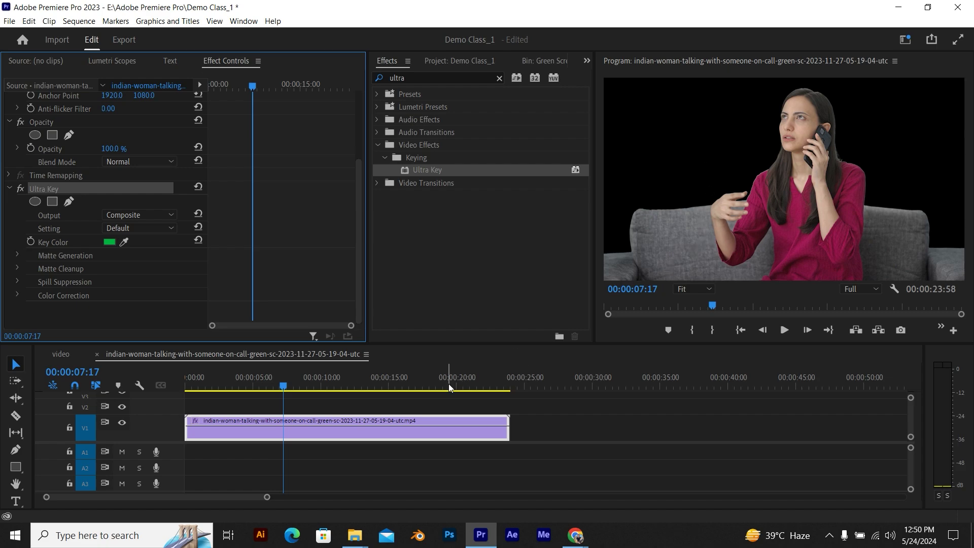
# - Clear the effects search and turn on the Transparency Grid for the program preview
pyautogui.click(500, 78)
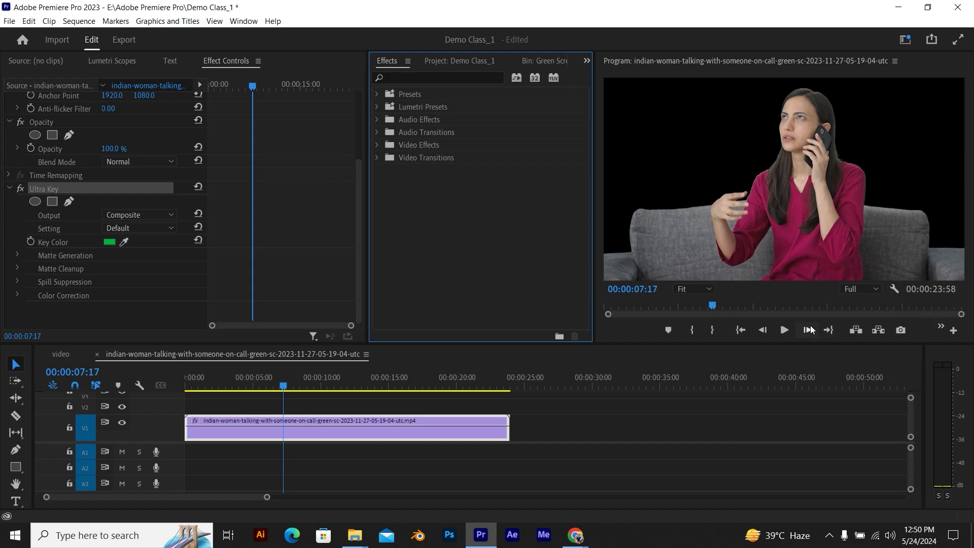
pyautogui.click(738, 208)
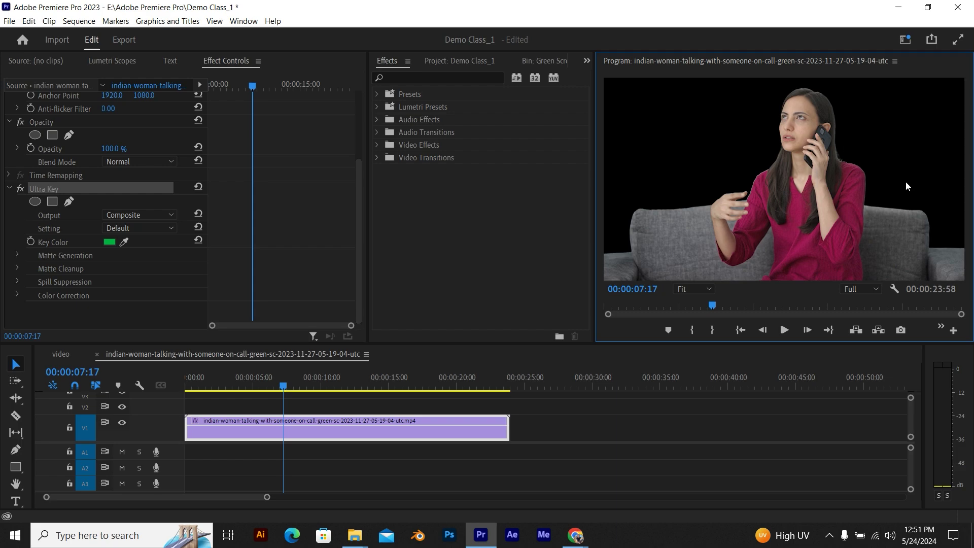
pyautogui.click(893, 289)
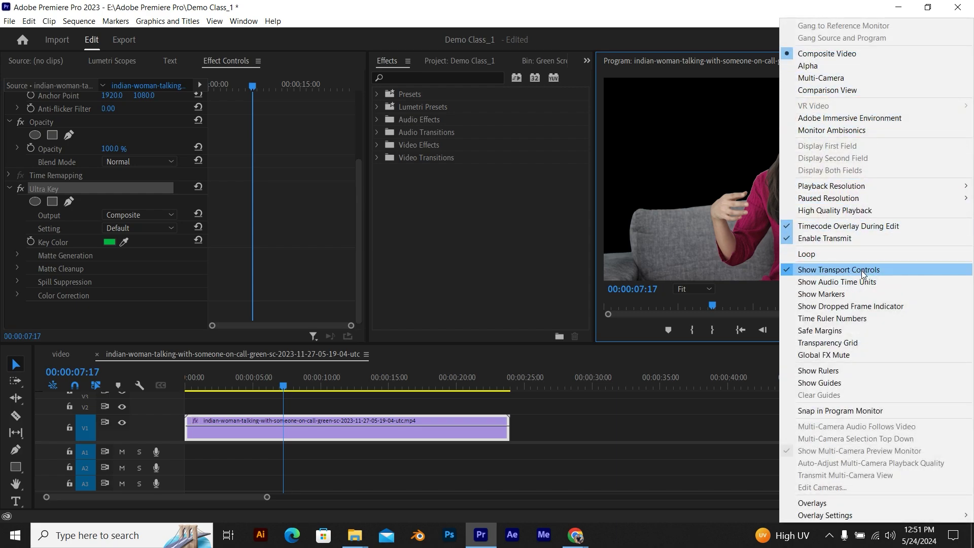
pyautogui.click(851, 346)
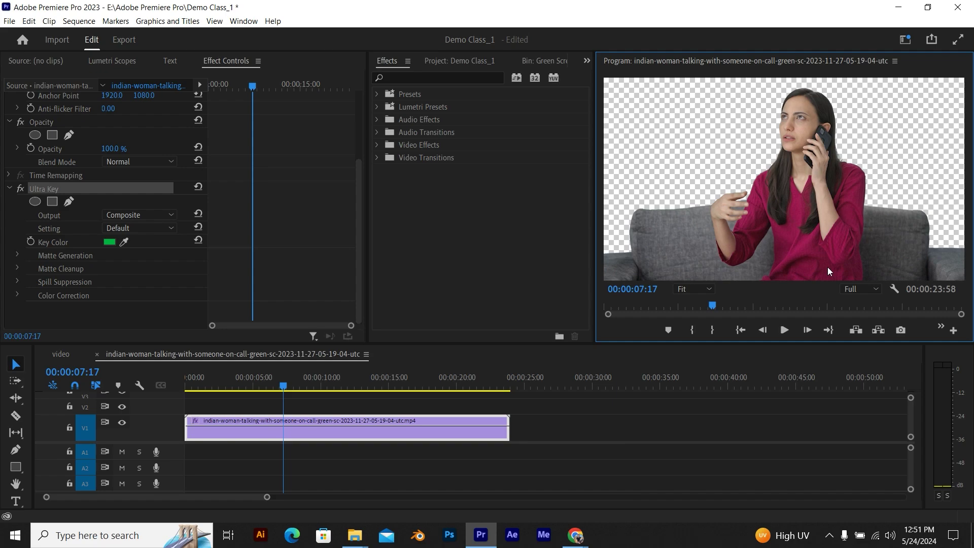
# - Switch the program preview's Transparency Grid off and on again to compare the keyed background
pyautogui.click(895, 289)
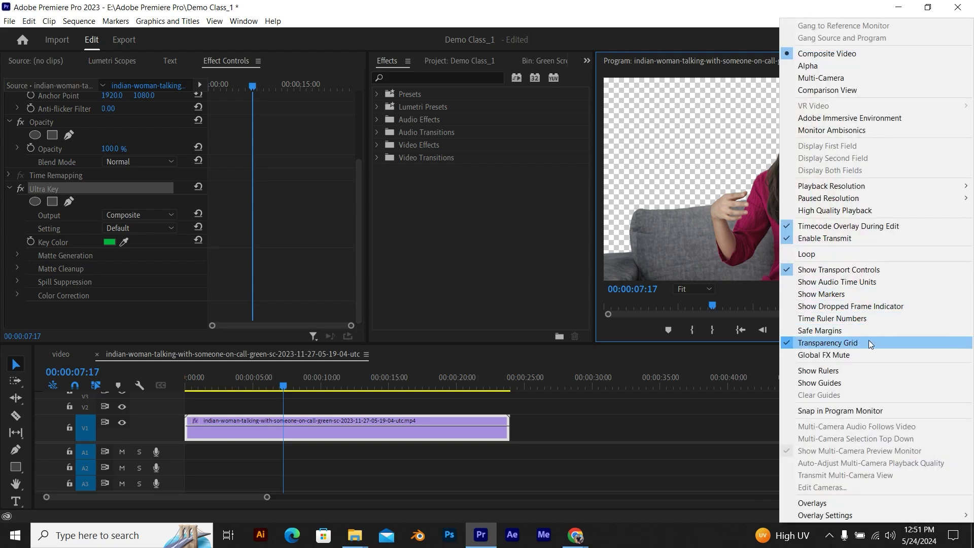
pyautogui.click(869, 342)
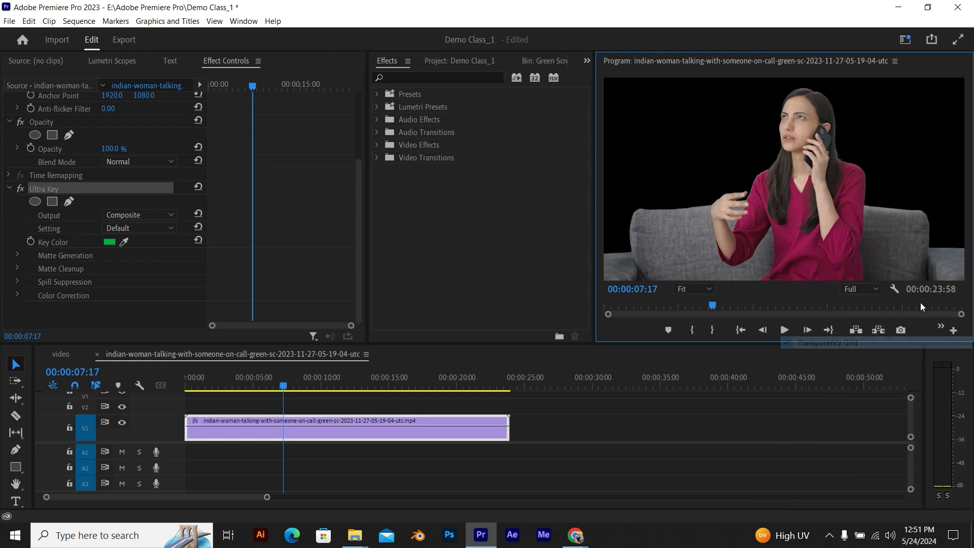
pyautogui.click(895, 291)
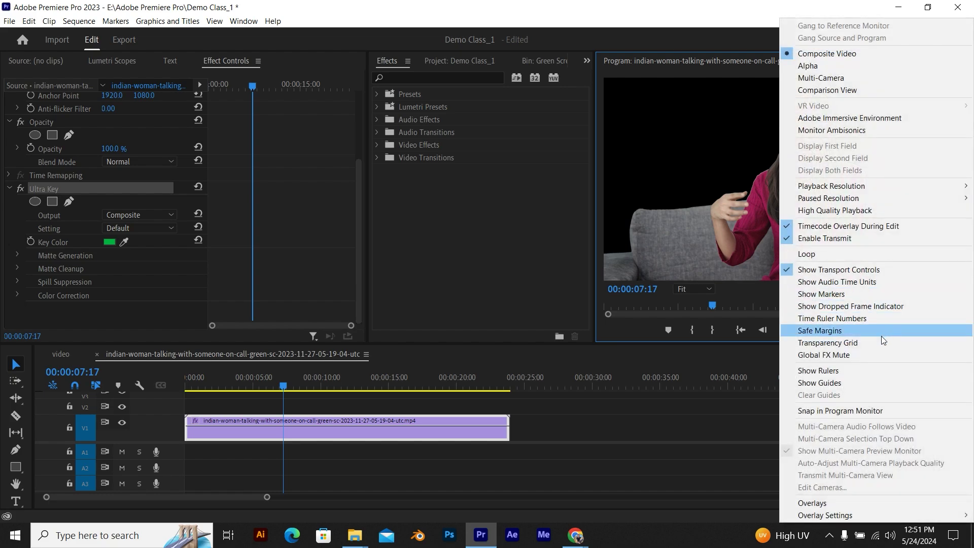
pyautogui.click(882, 342)
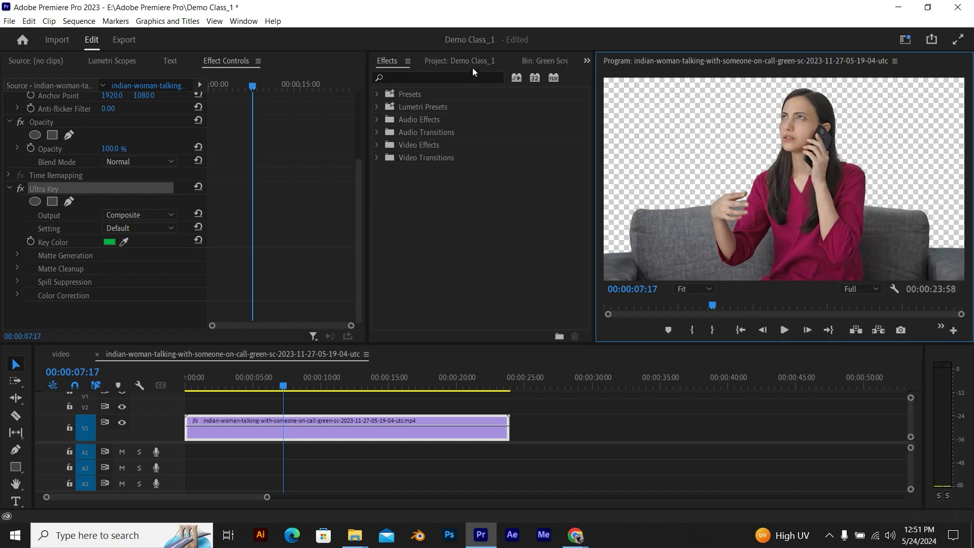
# - Import the photo of the businesspeople in the office into the Green Screen bin
pyautogui.click(459, 61)
pyautogui.click(538, 63)
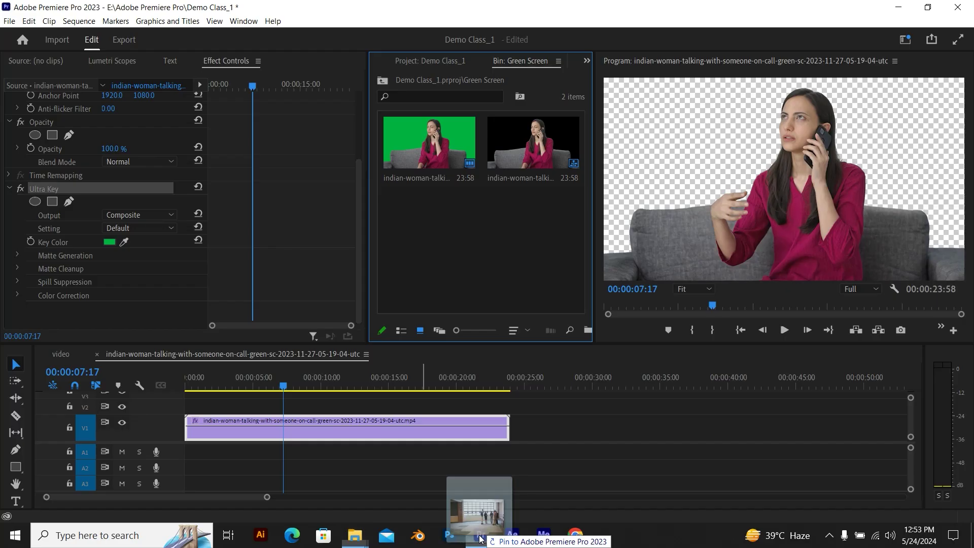
pyautogui.moveTo(481, 540); pyautogui.dragTo(450, 267)
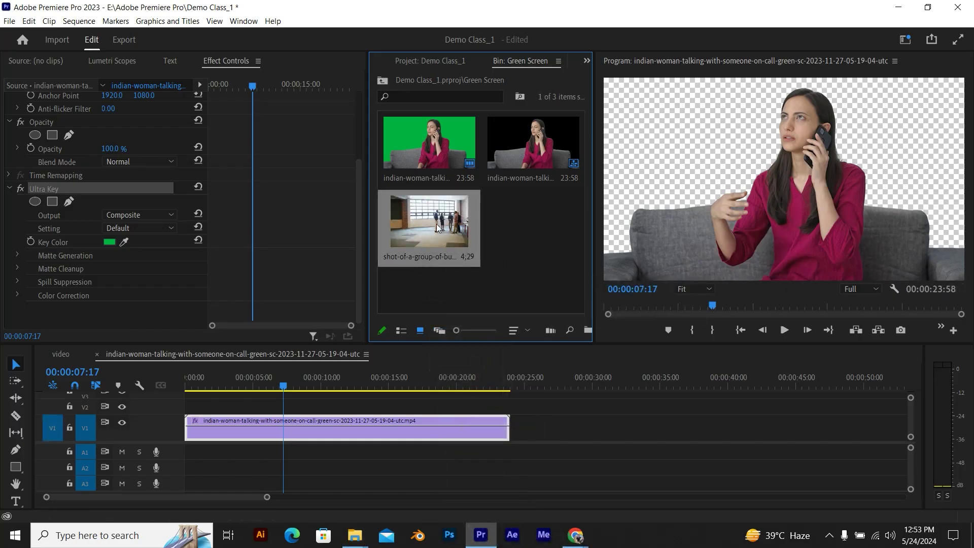
# - Move the keyed clip of the woman up to V2 and place the office photo beneath it on V1
pyautogui.moveTo(436, 224); pyautogui.dragTo(316, 412)
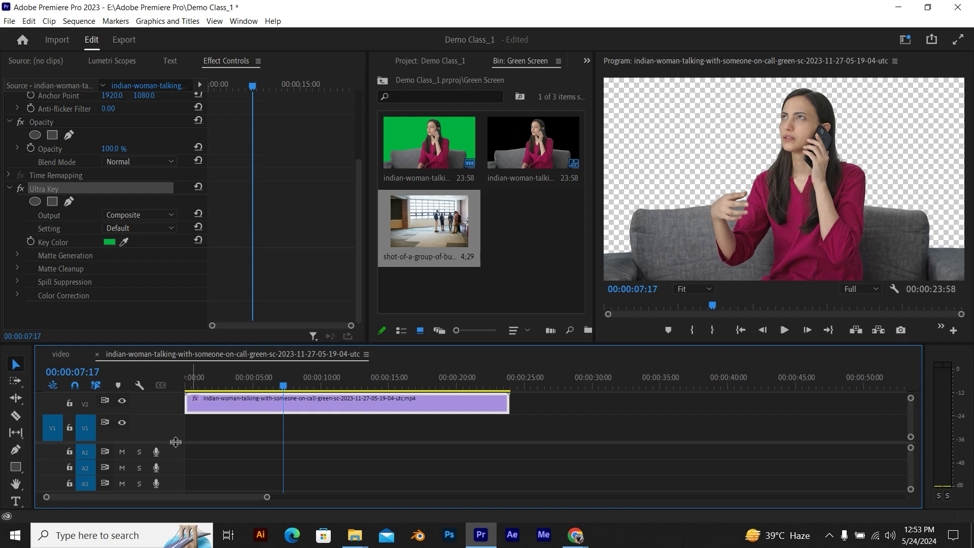
pyautogui.scroll(1, 173, 440)
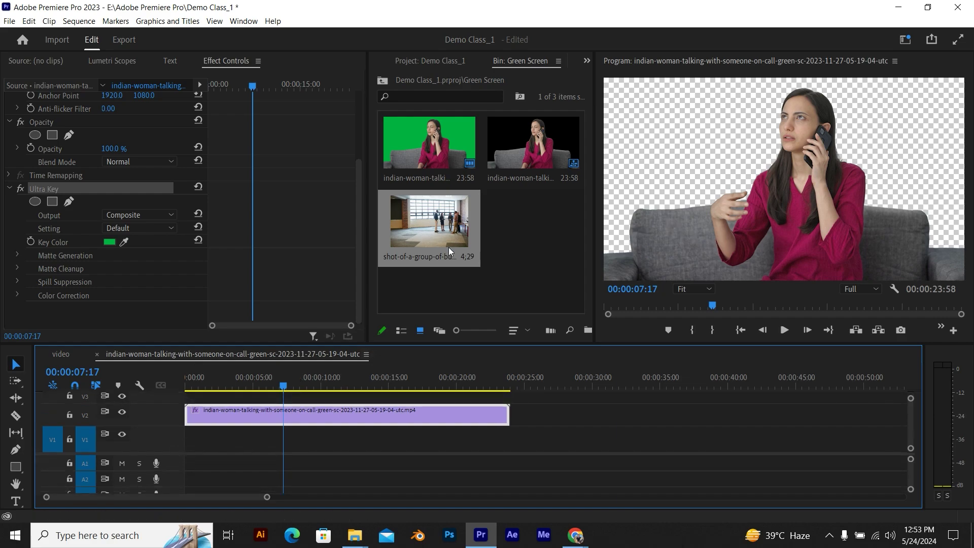
pyautogui.moveTo(440, 227); pyautogui.dragTo(264, 449)
pyautogui.click(278, 445)
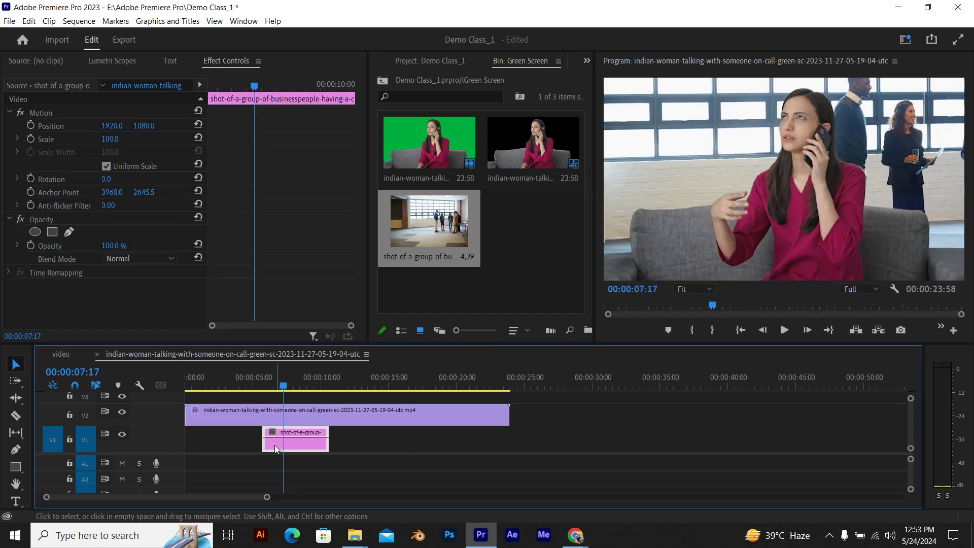
# - Extend the office photo on V1 at both ends to span the keyed clip's full length and set its Scale to 49
pyautogui.moveTo(264, 440); pyautogui.dragTo(127, 451)
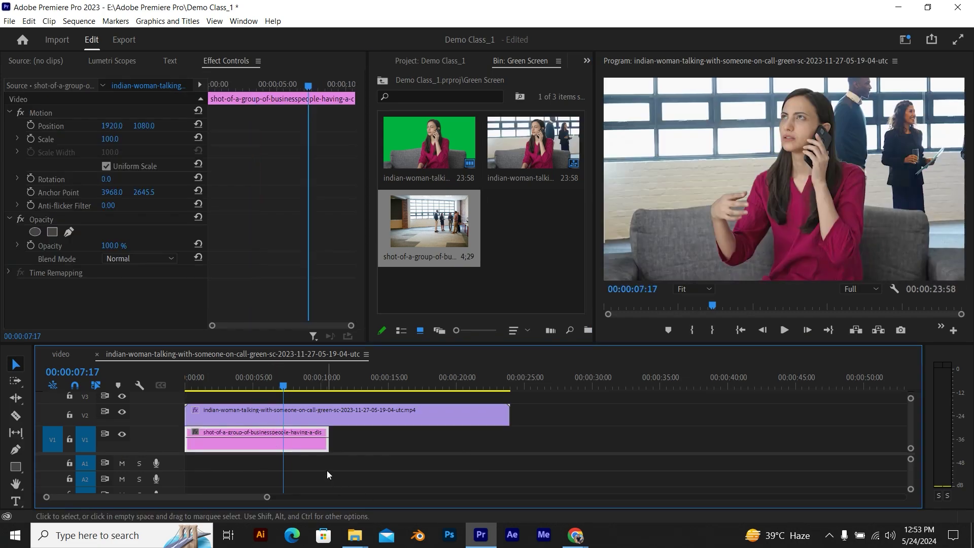
pyautogui.moveTo(327, 439); pyautogui.dragTo(506, 444)
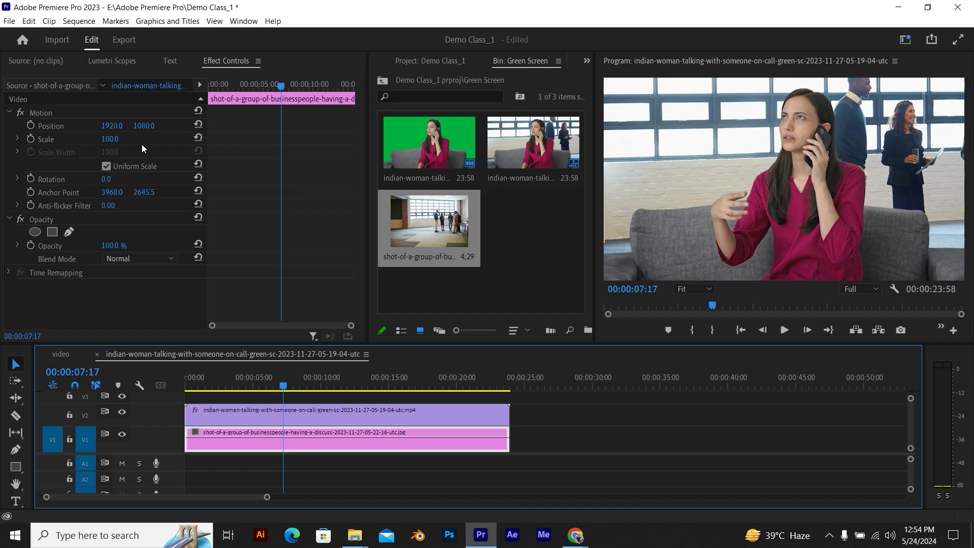
pyautogui.moveTo(110, 139); pyautogui.dragTo(95, 152)
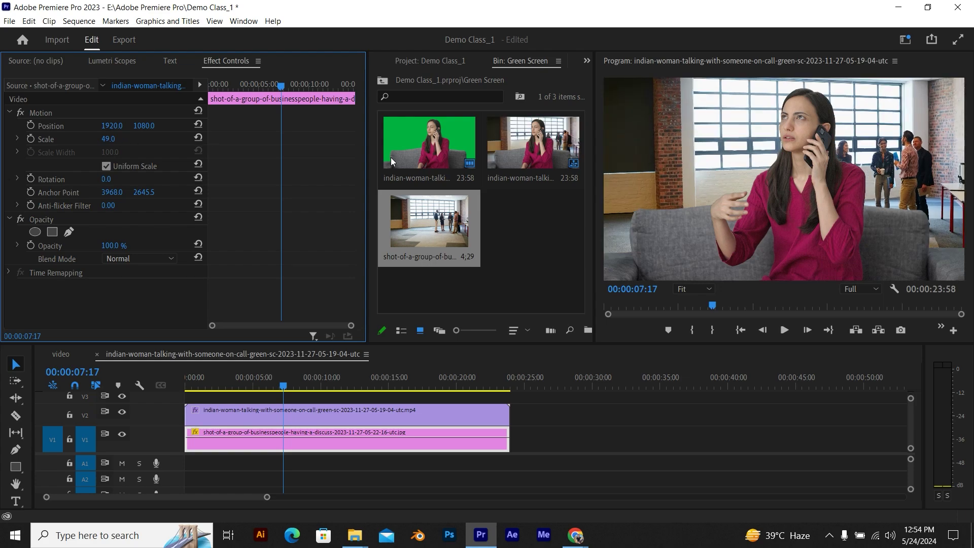
# - Lower the keyed clip of the woman on V2 in the frame by setting its vertical Position to 1179
pyautogui.click(372, 422)
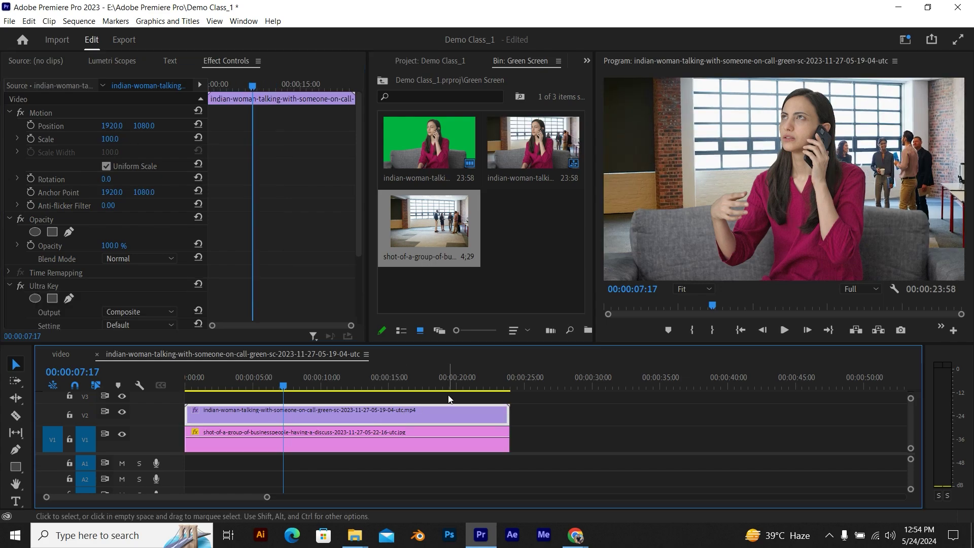
pyautogui.click(837, 205)
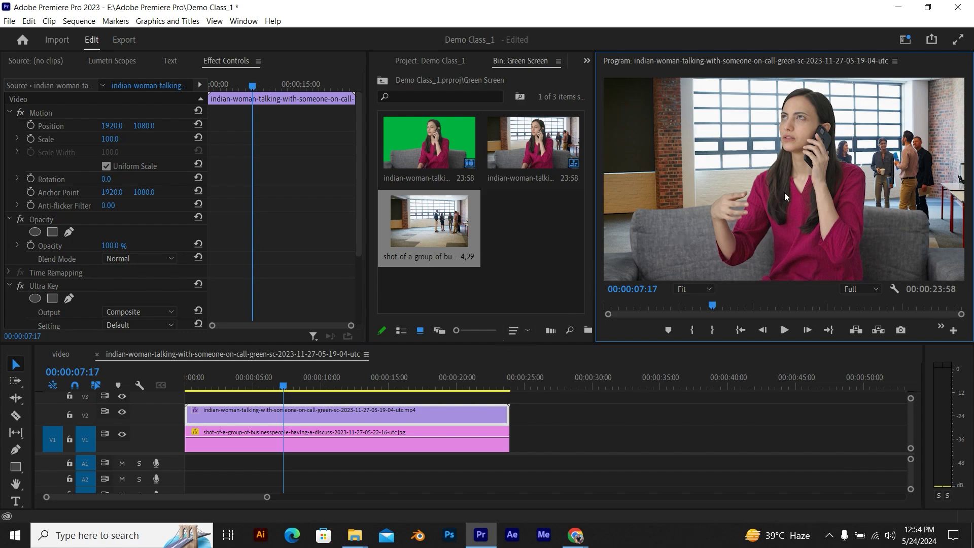
pyautogui.click(395, 422)
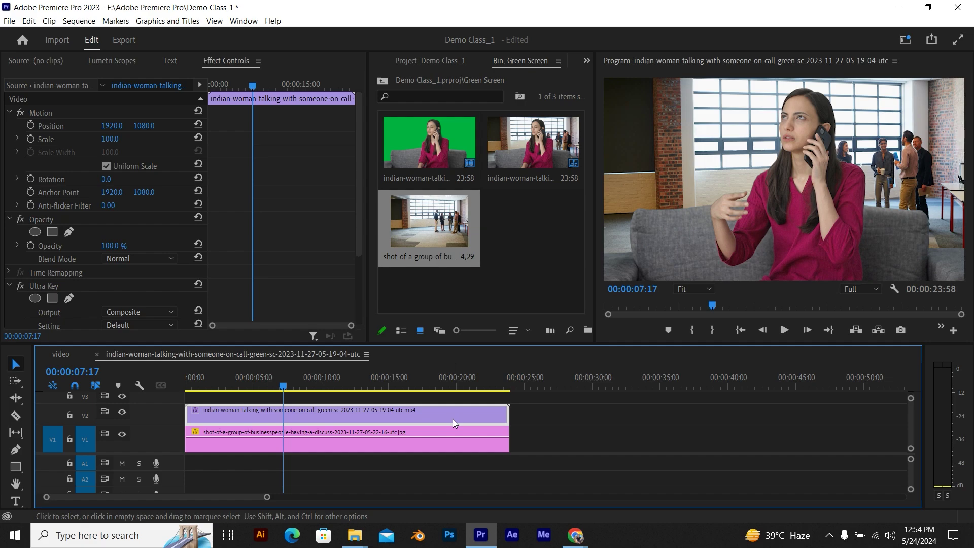
pyautogui.hotkey('shift', '5')
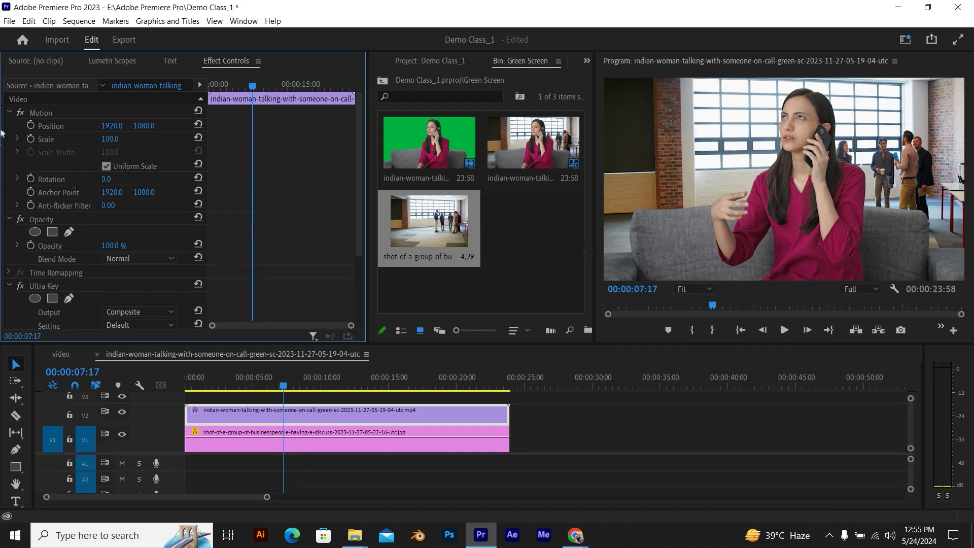
pyautogui.moveTo(144, 127); pyautogui.dragTo(205, 125)
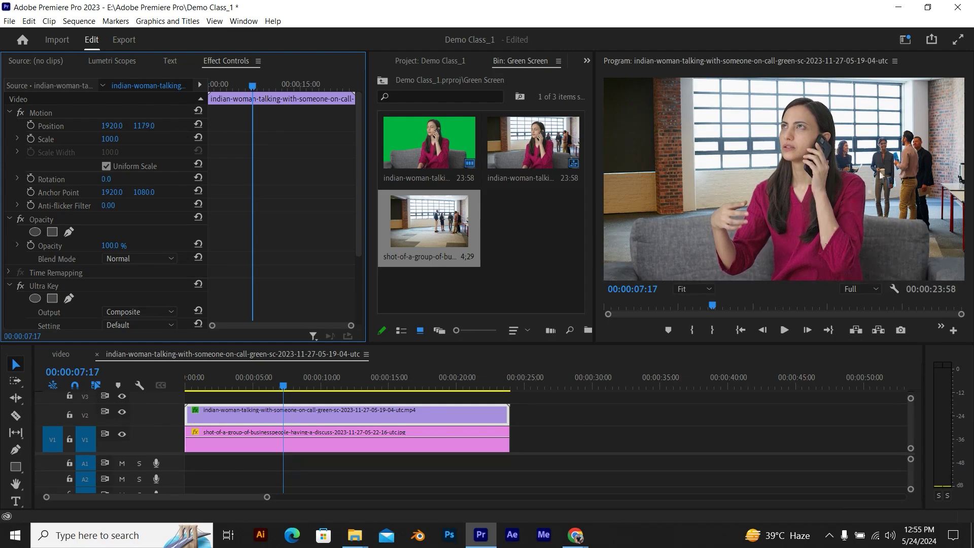